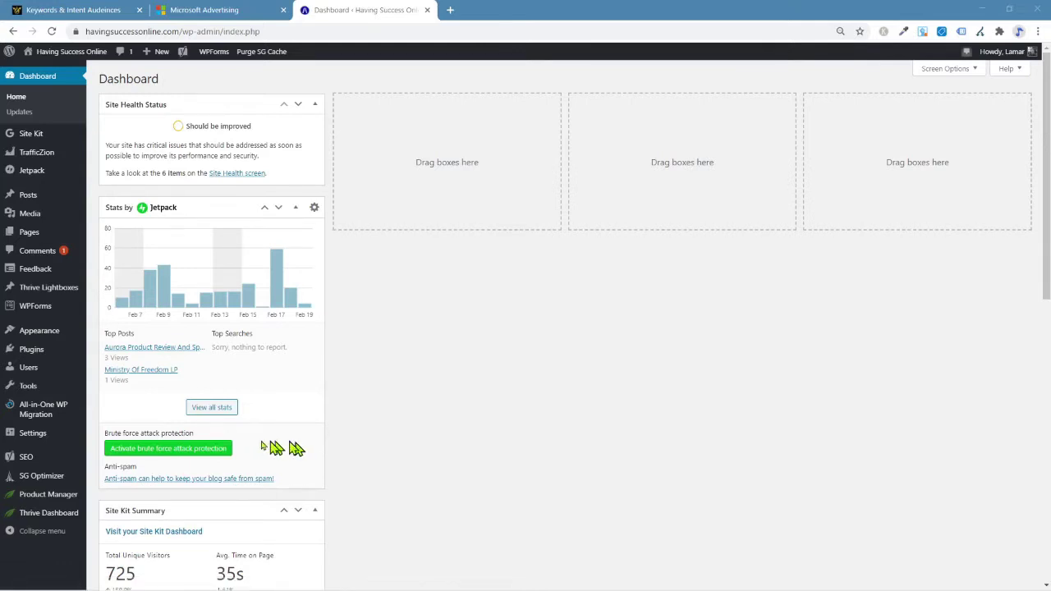
Step: Go to Plugins > Add New to reach the Add Plugins page
mouse_move(51, 367)
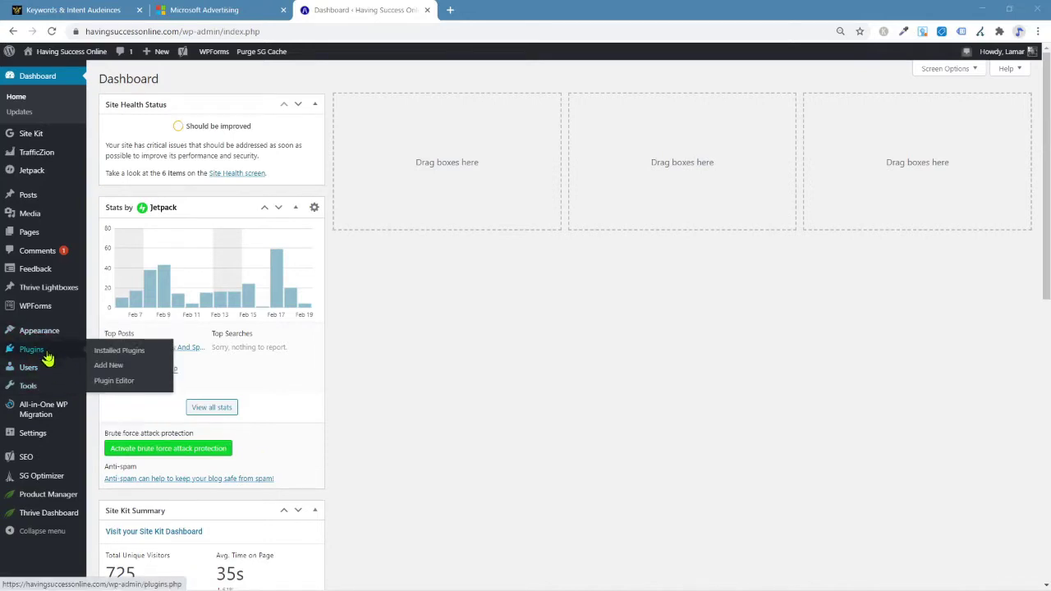
click(125, 367)
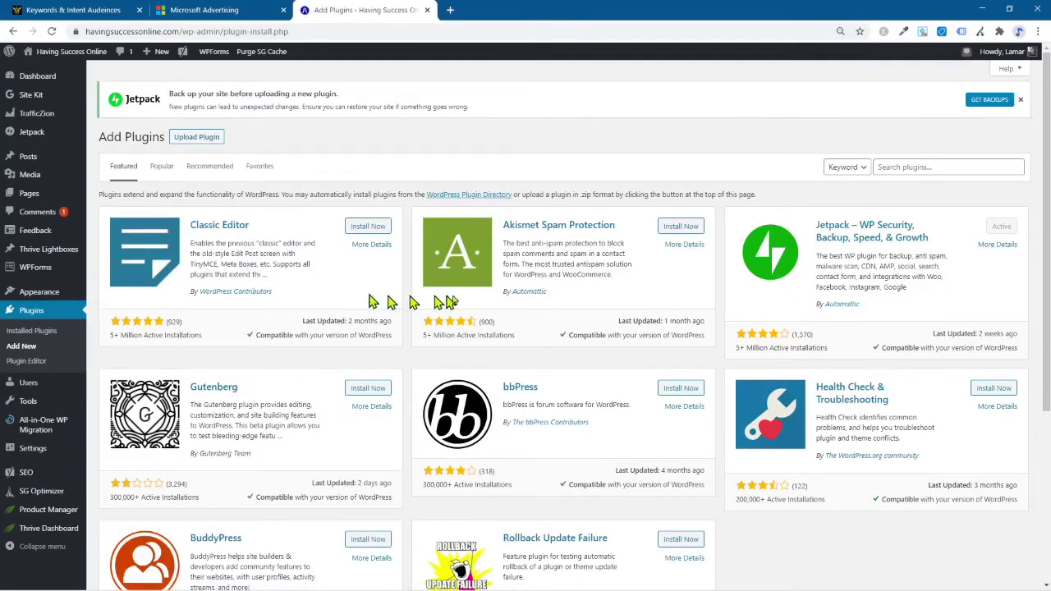
Step: Search the plugin directory for Scripts n Styles, install it and activate it
click(899, 168)
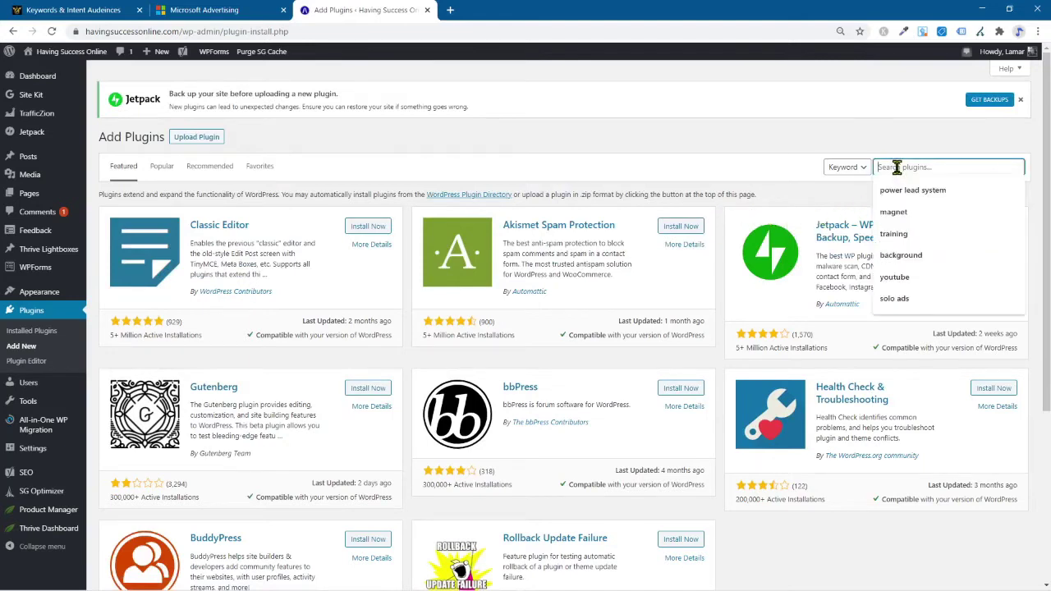
text(scrip)
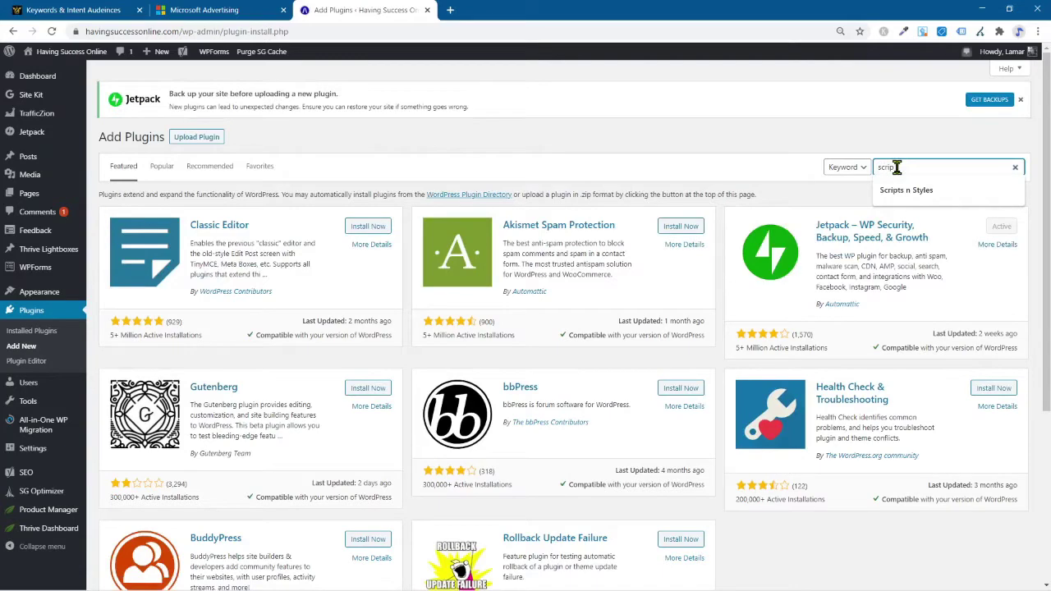
key(Return)
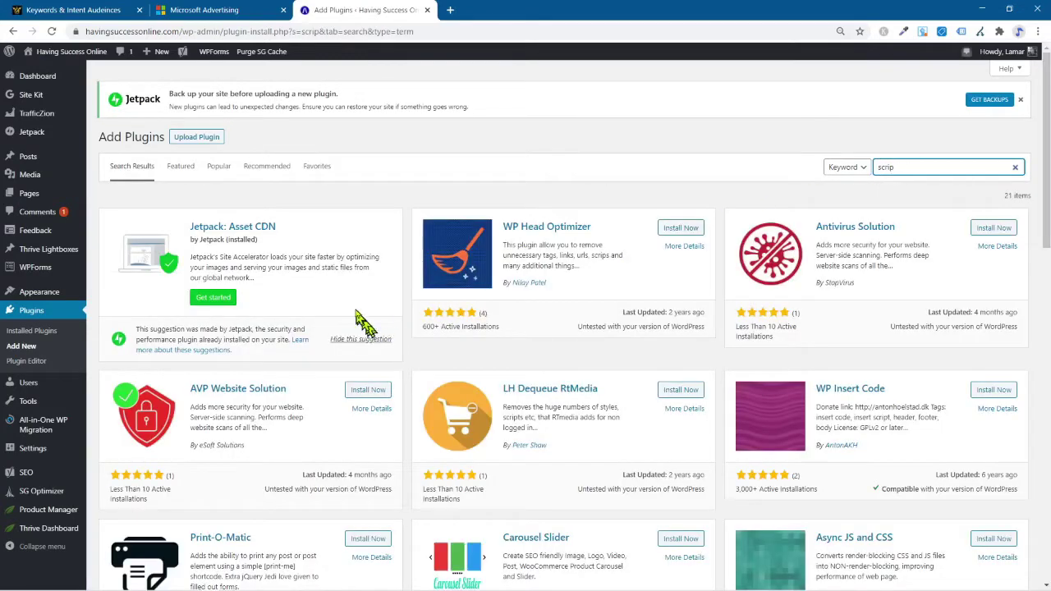
click(926, 168)
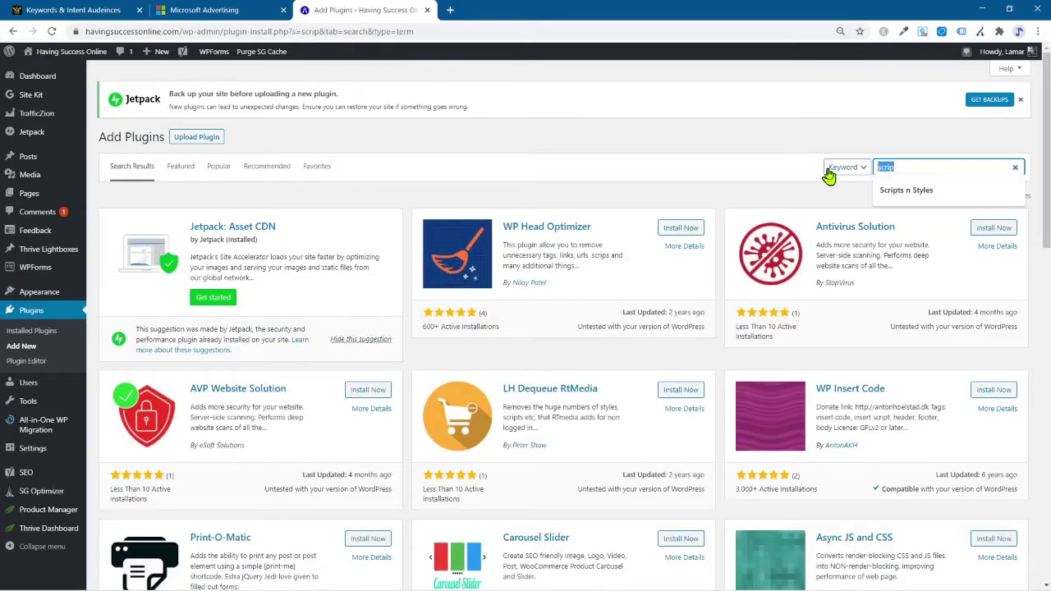
click(905, 194)
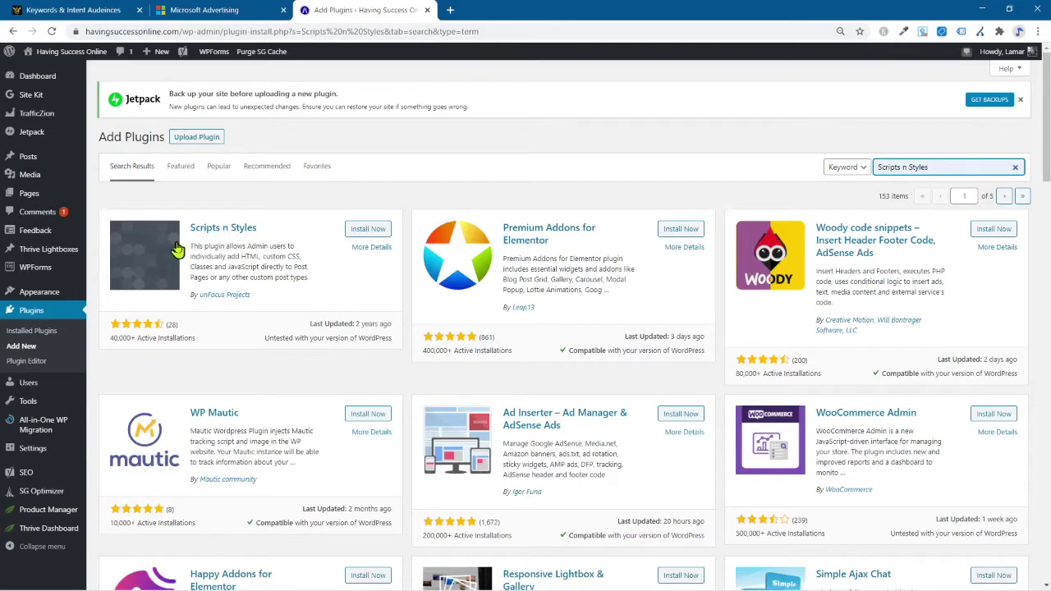
click(366, 231)
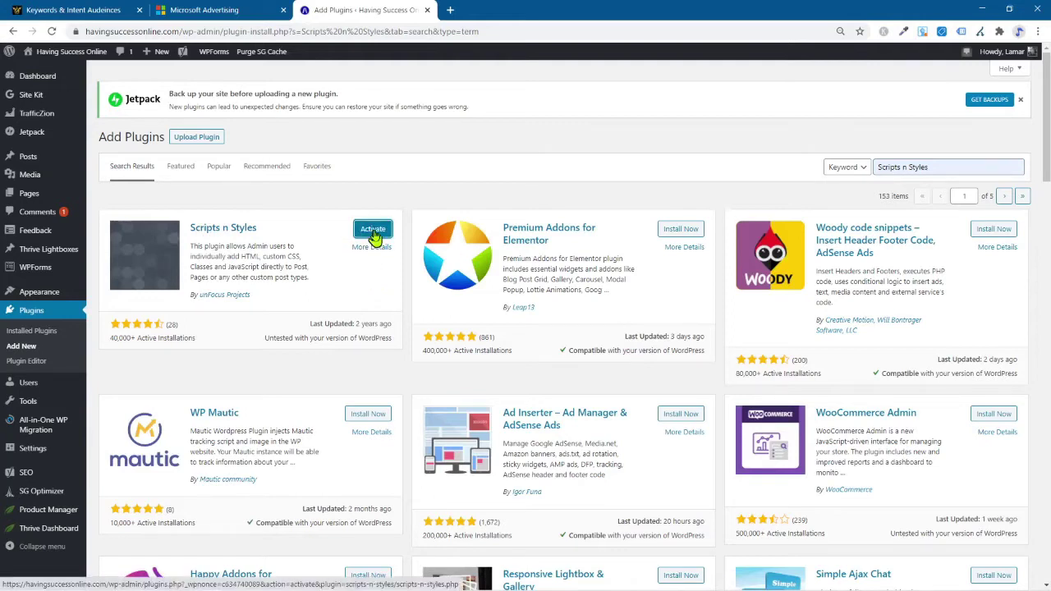
click(373, 232)
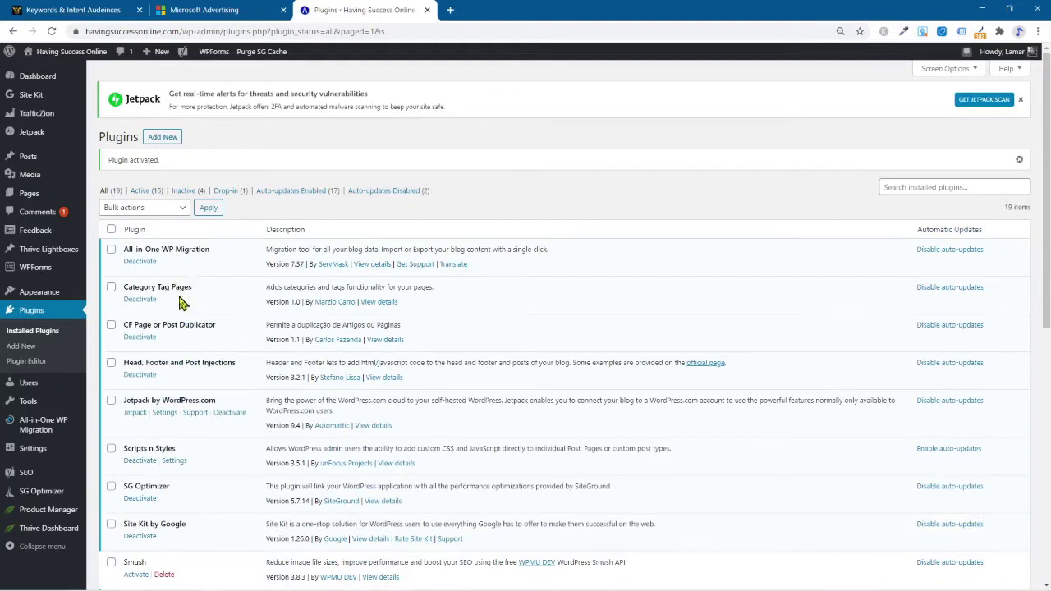
Step: Find Scripts n Styles in the Installed Plugins list and open its Settings page
scroll(175, 290, down, 1)
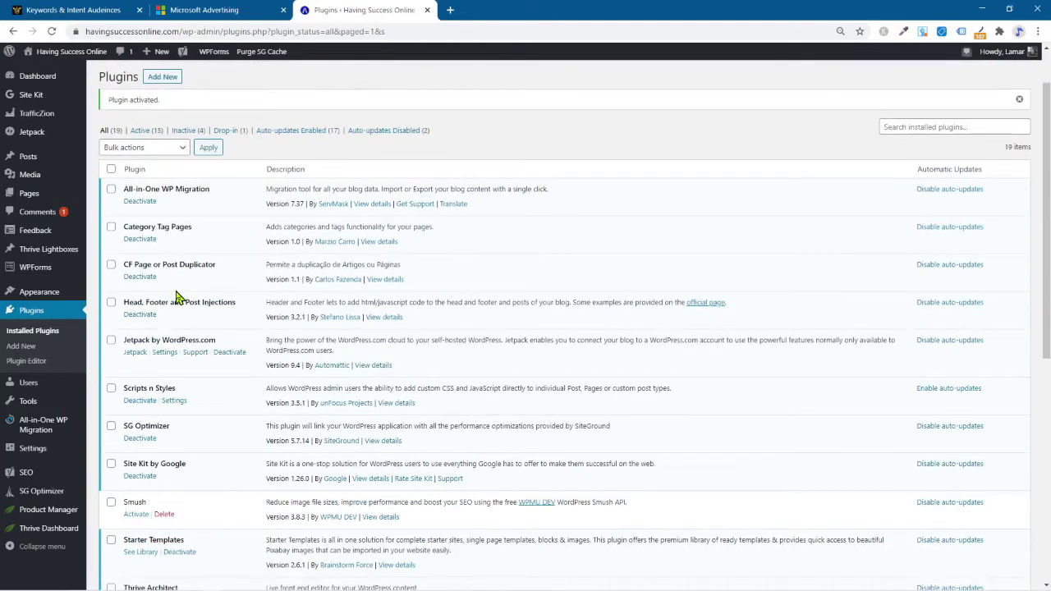
scroll(202, 339, down, 3)
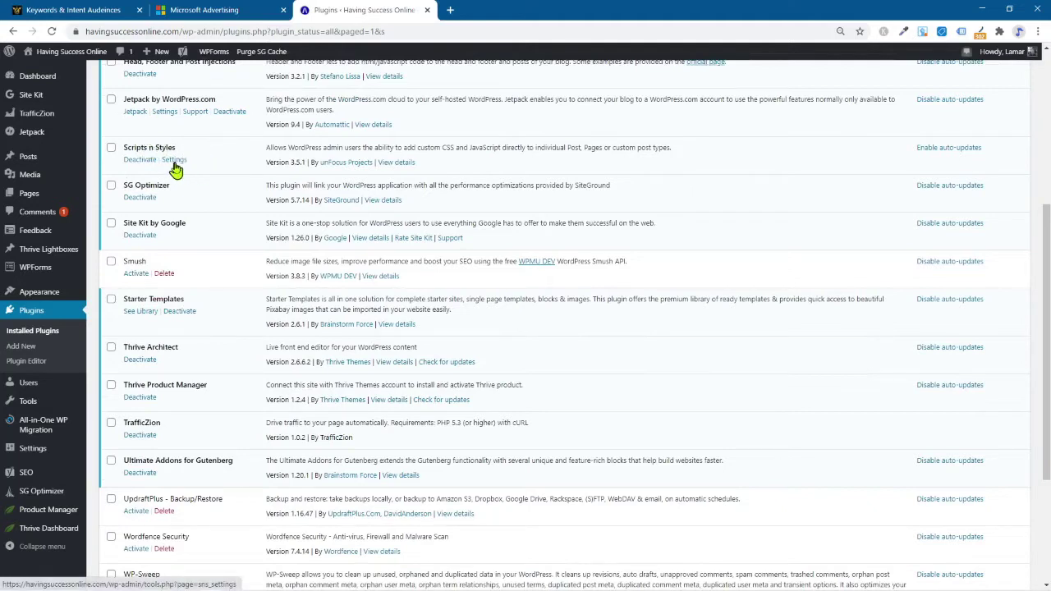
click(173, 161)
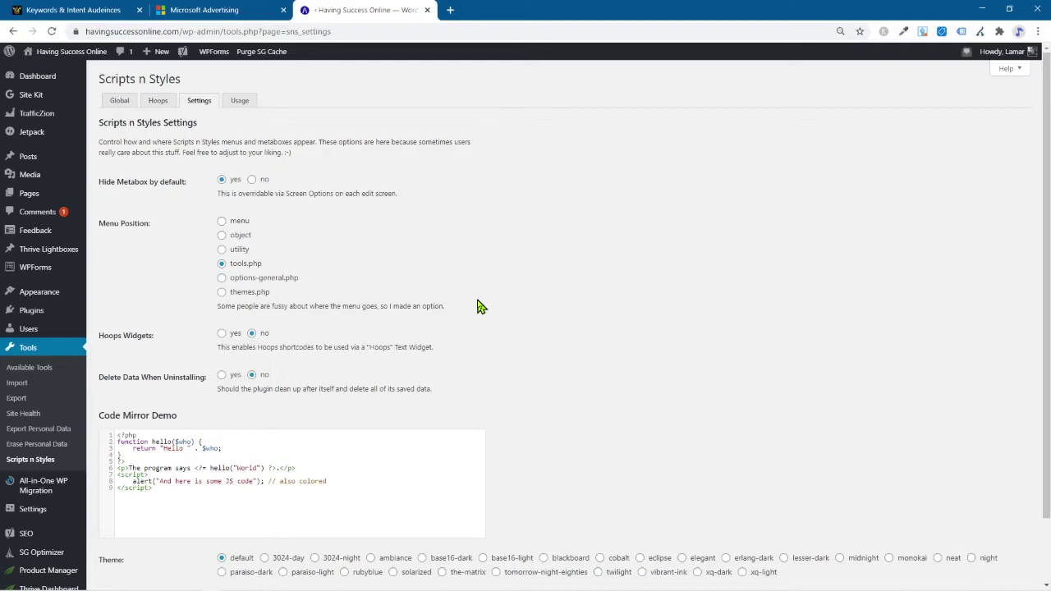
Step: Switch to the Scripts n Styles Global tab with the blank Blog Wide HTML fields
click(119, 107)
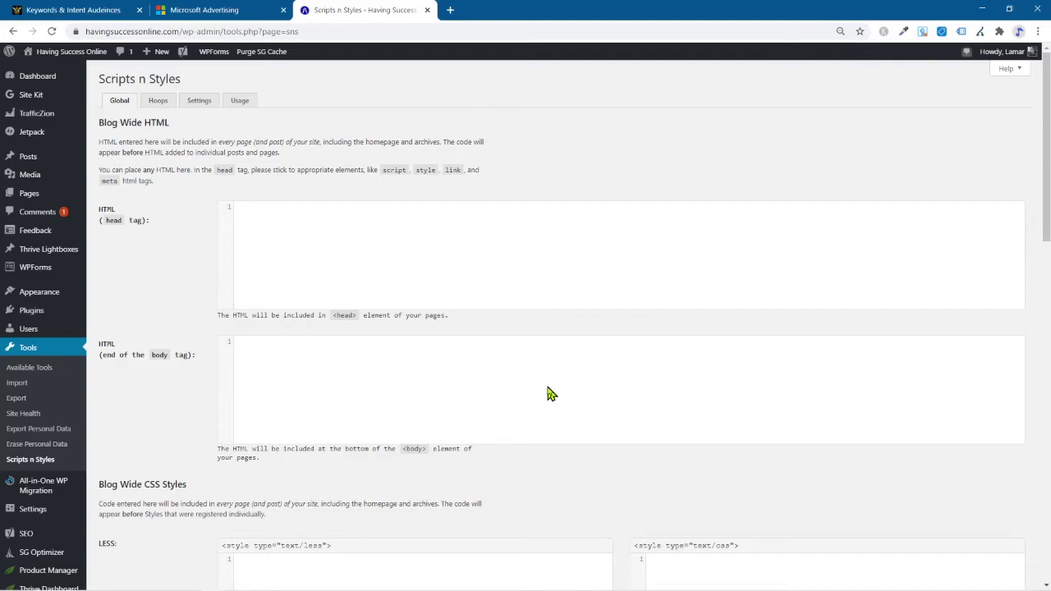
Step: In Microsoft Advertising, go to Tools > UET tag and view the Having Success Online tag's code
click(205, 16)
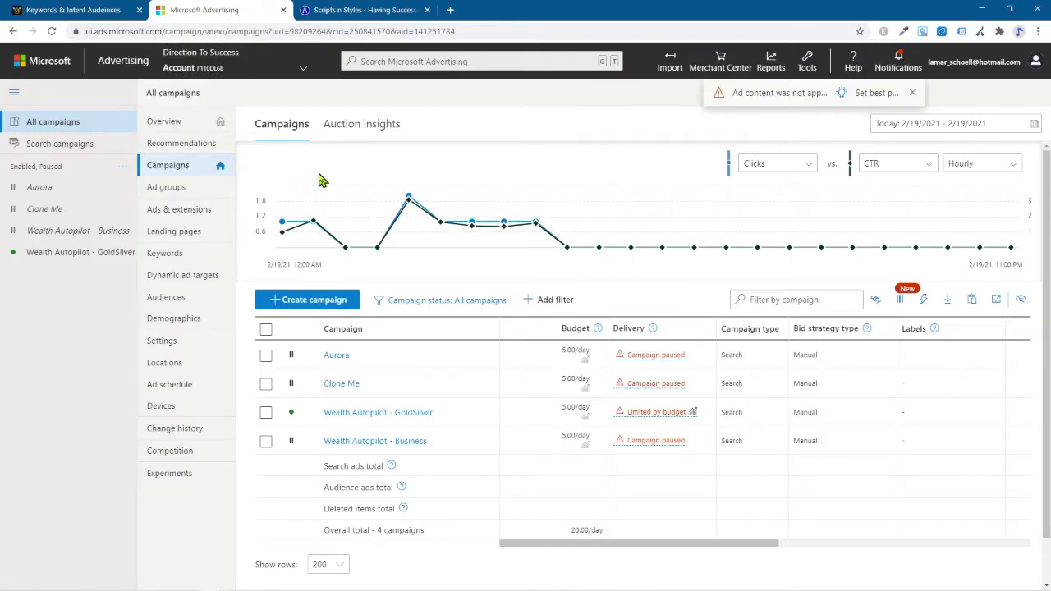
mouse_move(324, 201)
click(808, 63)
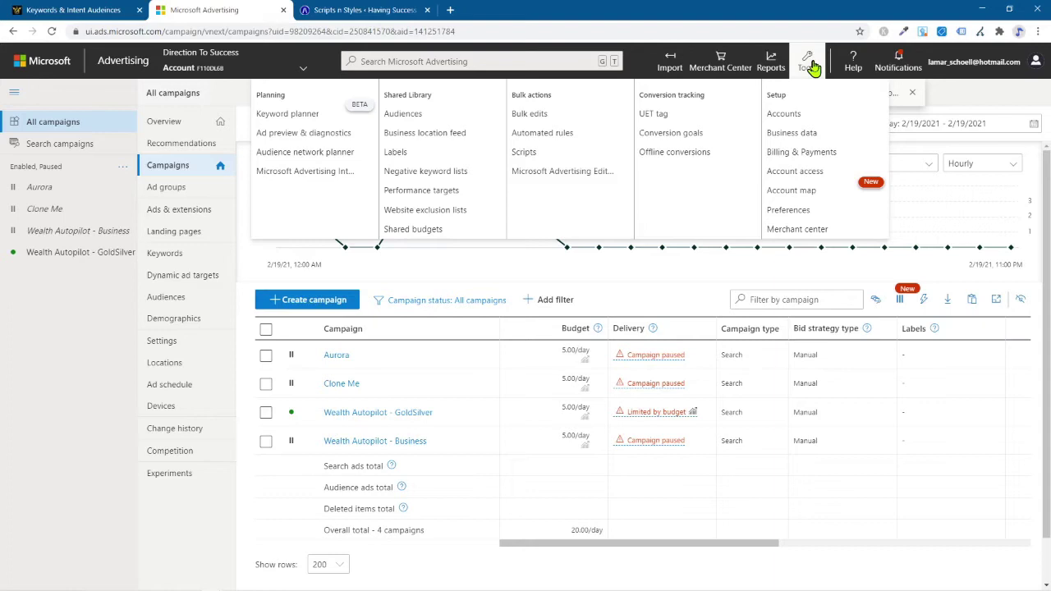
click(666, 123)
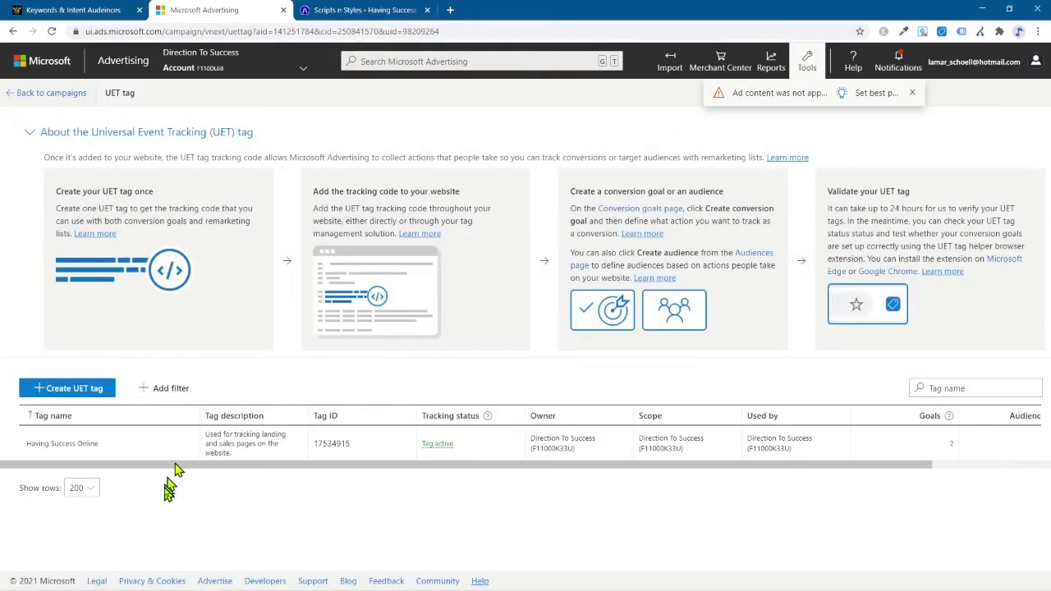
mouse_move(107, 444)
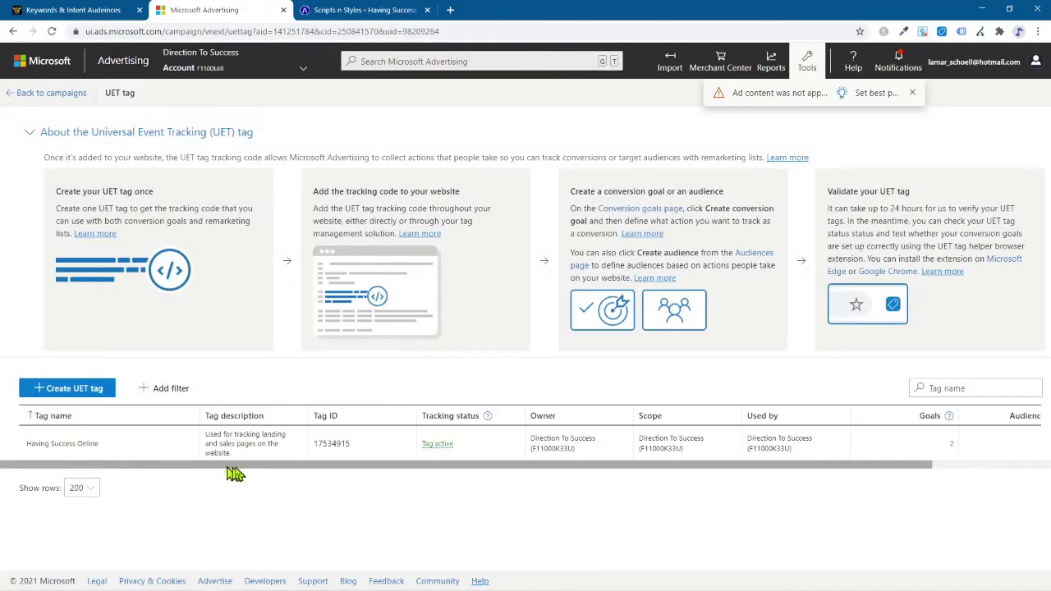
scroll(246, 475, right, 3)
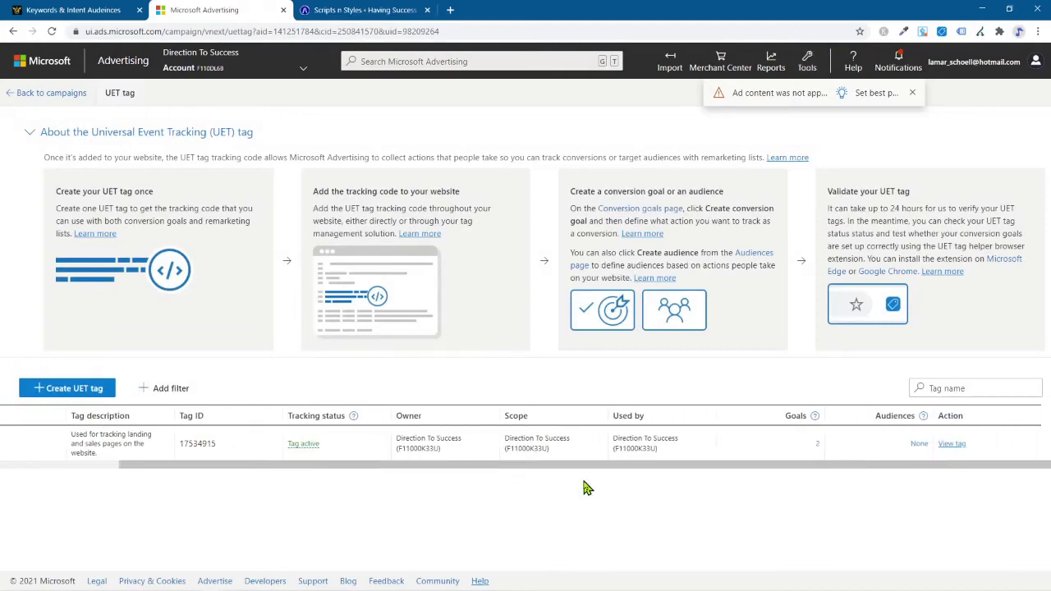
click(951, 444)
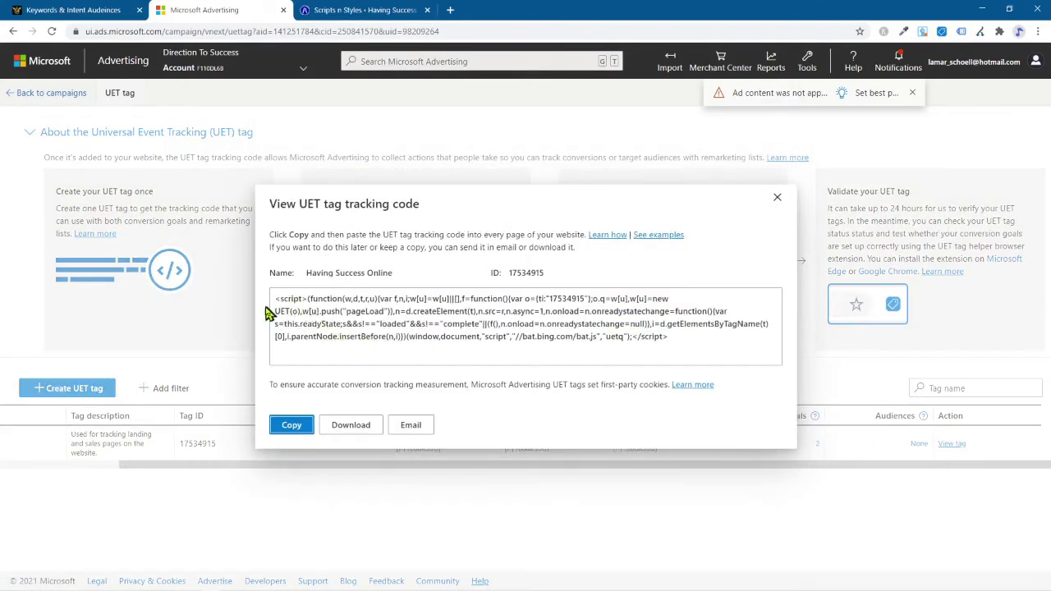
Step: Select the entire UET script for tag 17534915 and copy it
drag(273, 300, 688, 341)
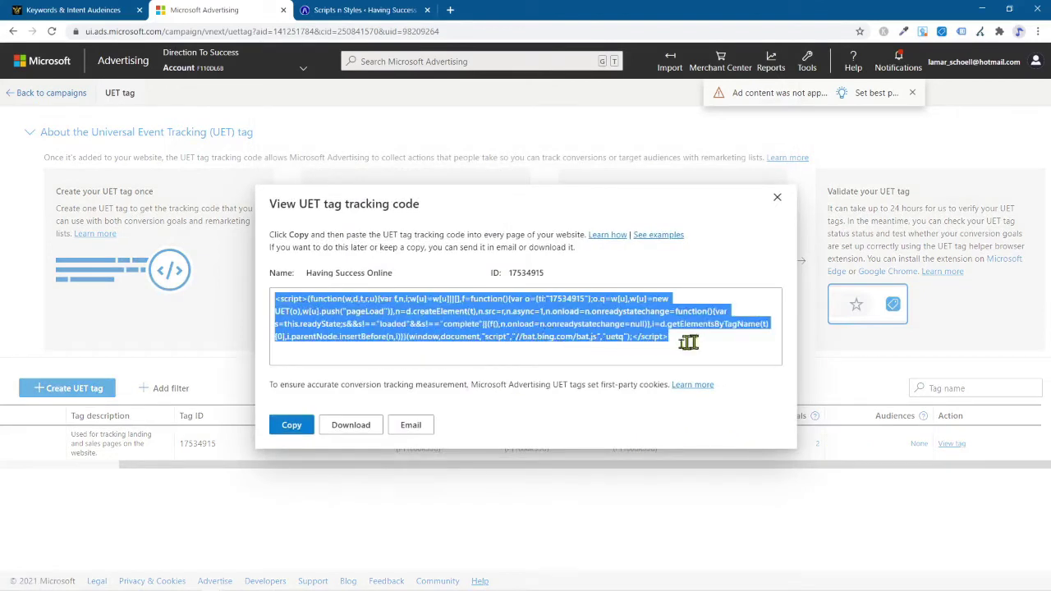
right_click(382, 319)
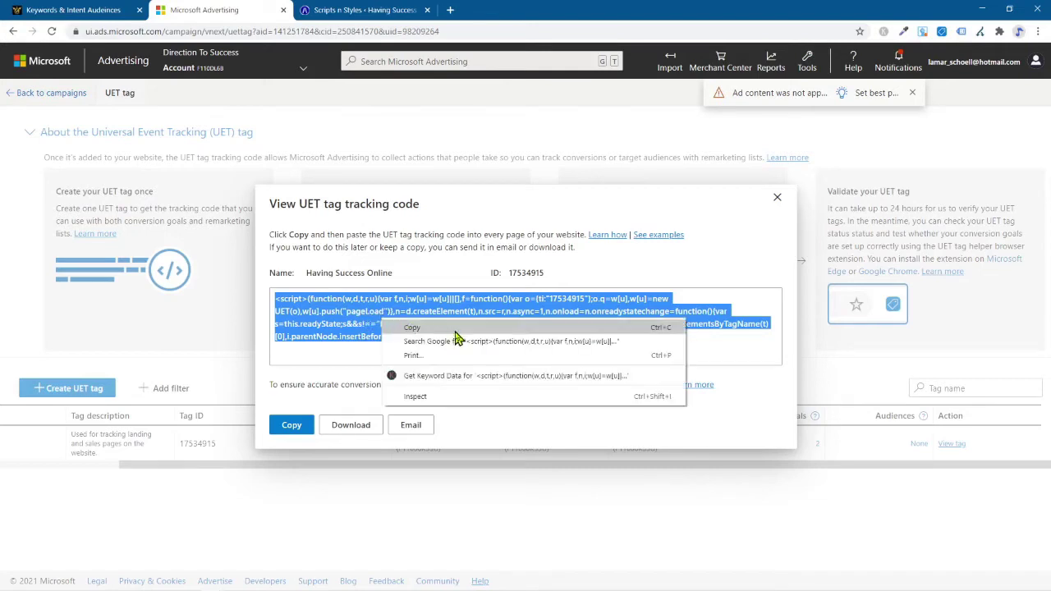
click(454, 329)
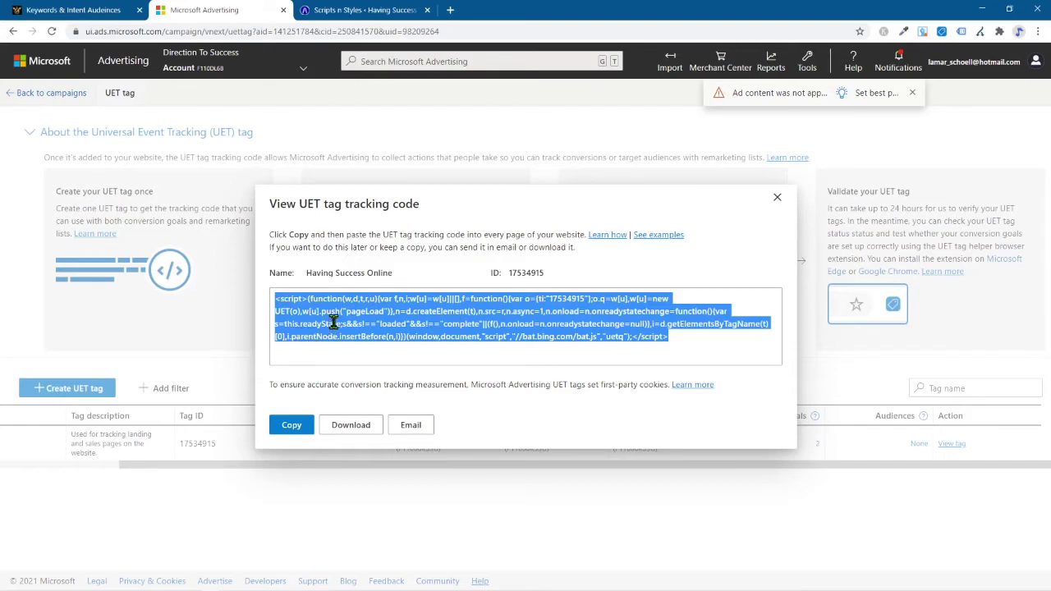
Step: Paste the copied UET script into the Global tab's HTML head field
click(338, 15)
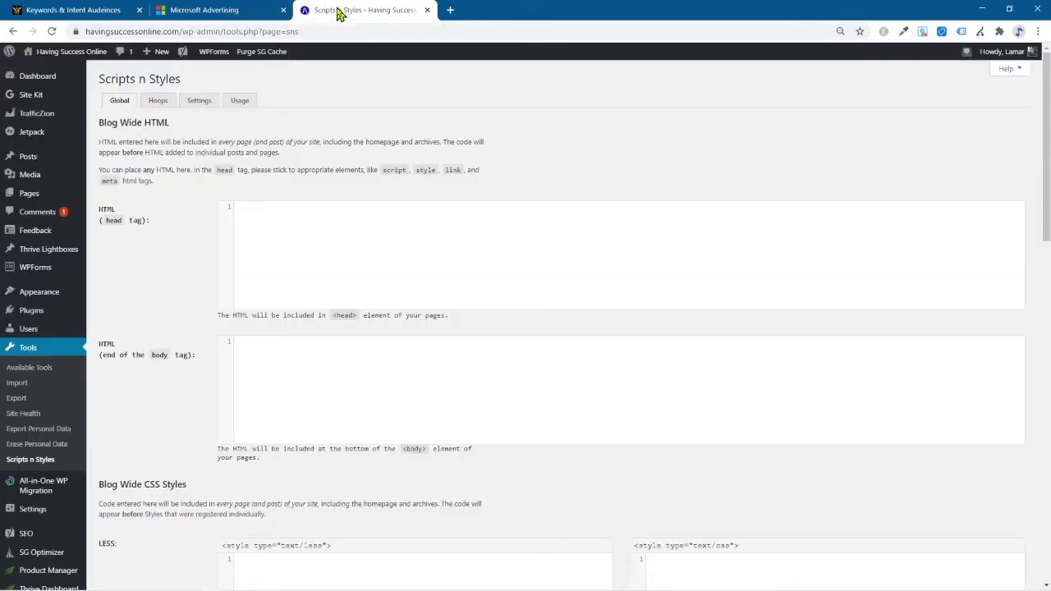
click(257, 237)
right_click(259, 234)
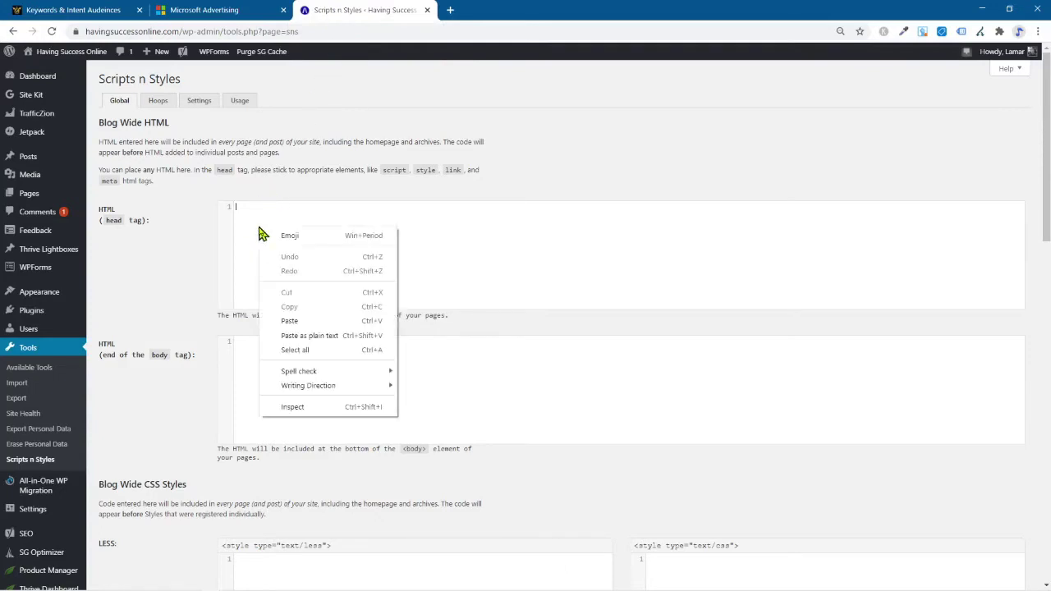
click(311, 321)
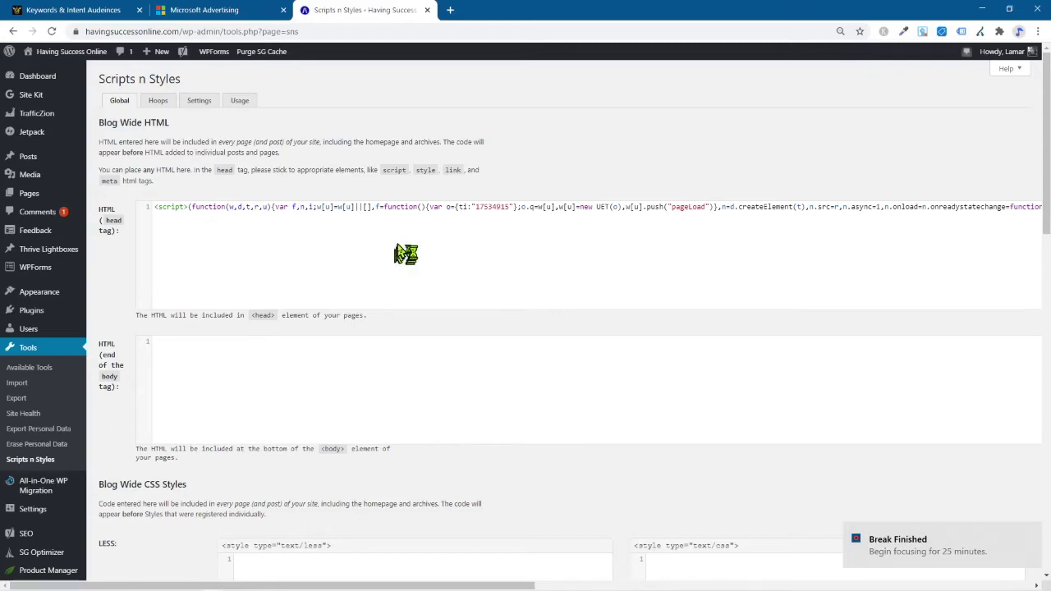
Step: Save the Scripts n Styles global settings with Save Changes
scroll(403, 329, down, 2)
scroll(418, 320, down, 2)
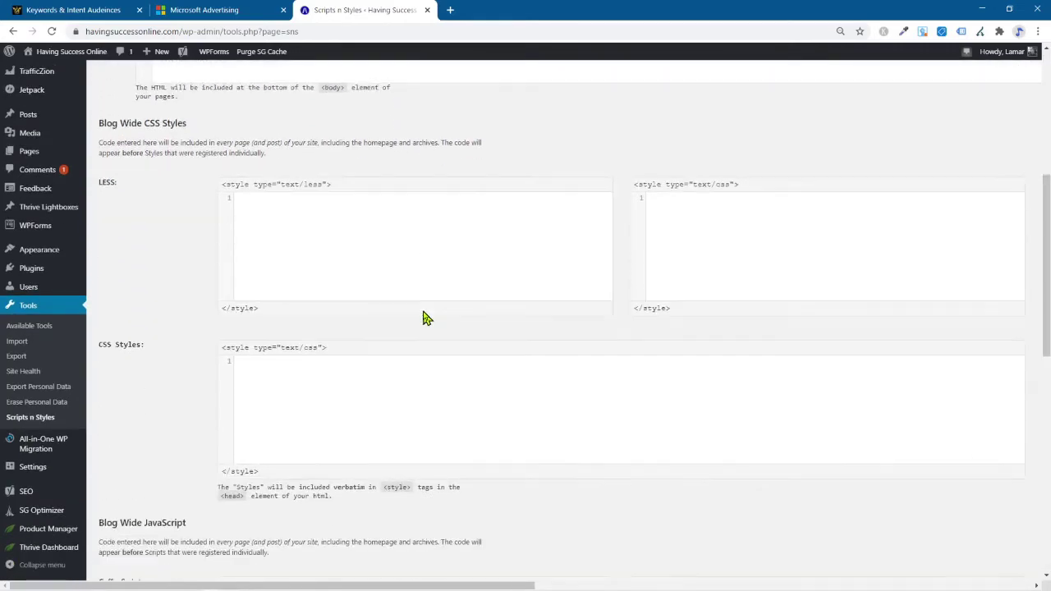
scroll(424, 318, down, 7)
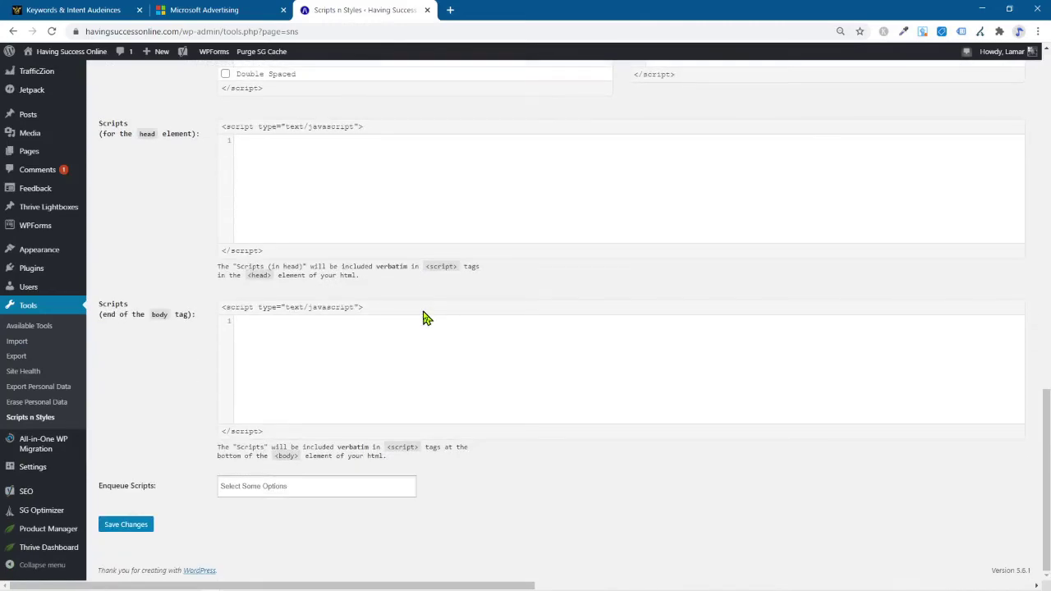
scroll(425, 318, up, 10)
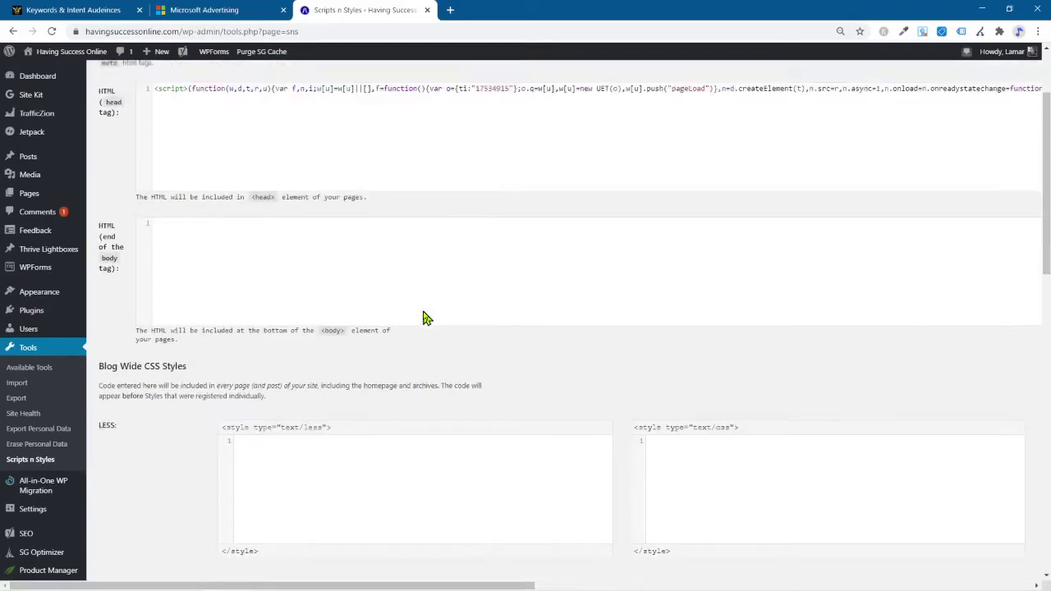
scroll(424, 318, up, 1)
scroll(425, 317, up, 1)
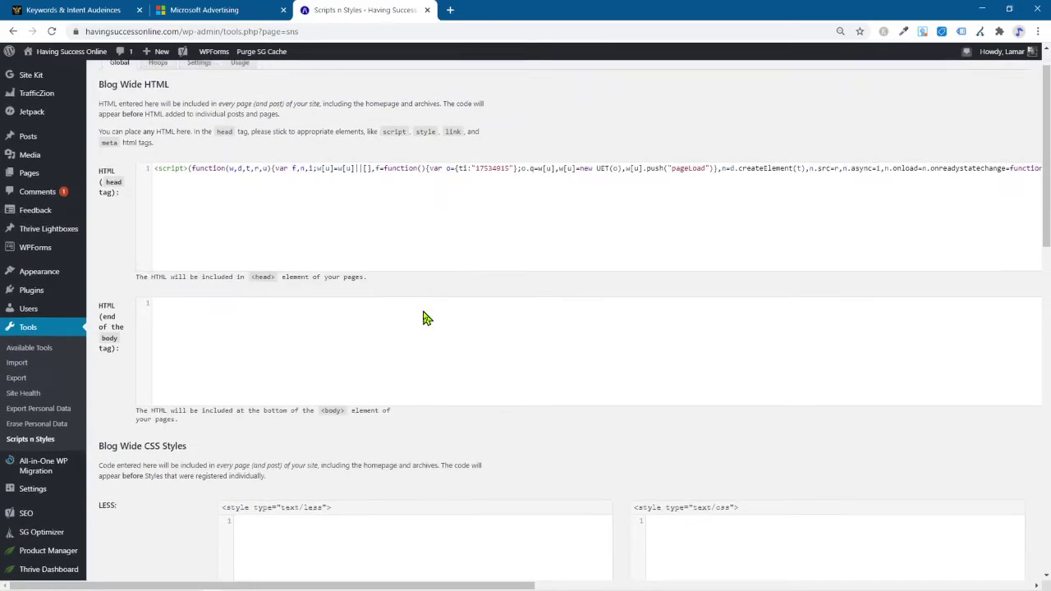
scroll(425, 318, down, 5)
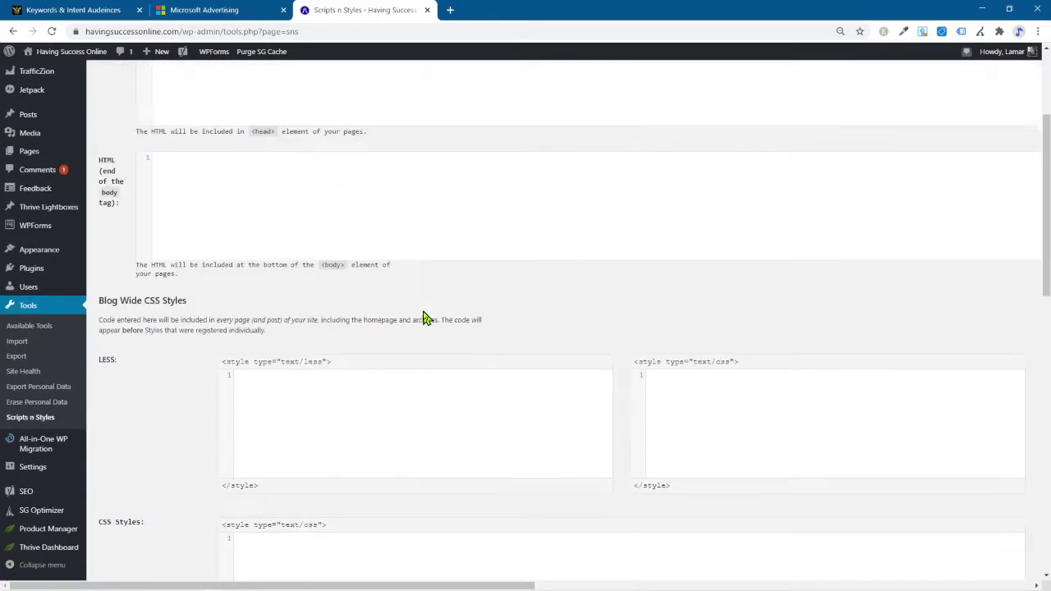
scroll(425, 318, down, 10)
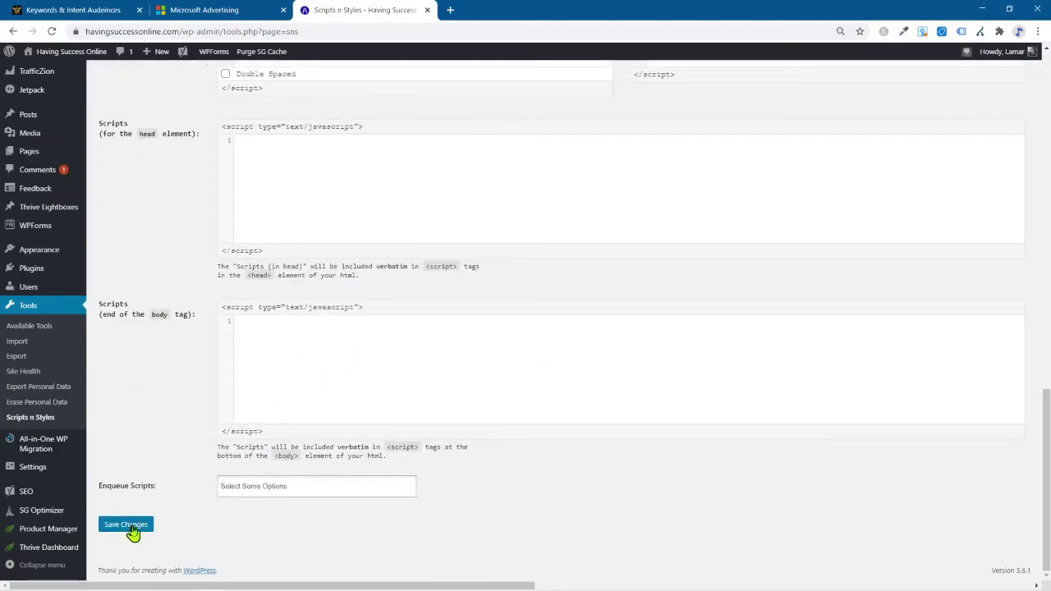
click(127, 525)
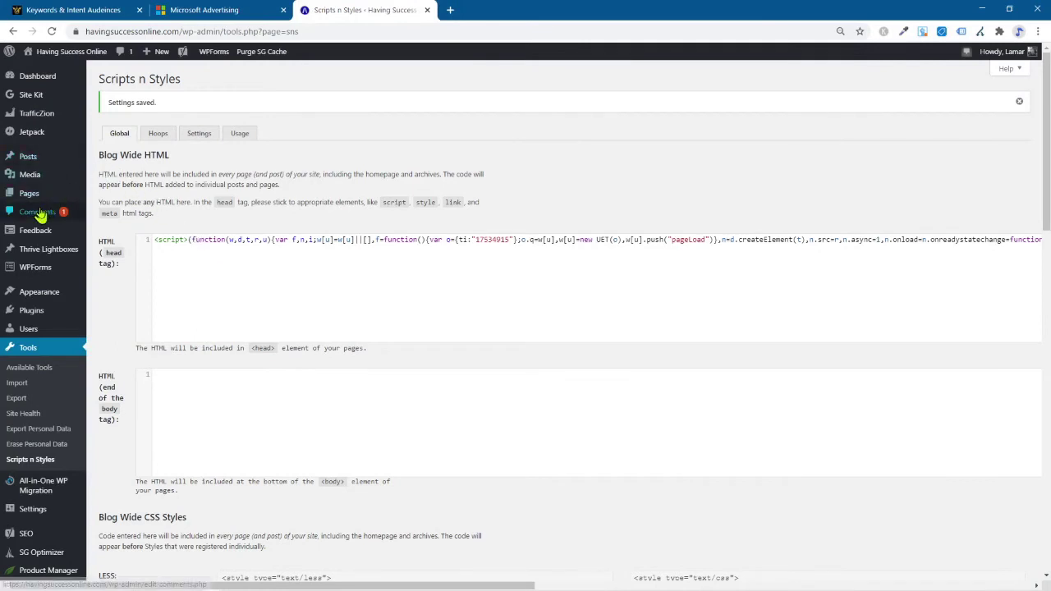
Step: Confirm the saved head HTML field holds the tag 17534915 script and end-of-body stays empty
mouse_move(26, 200)
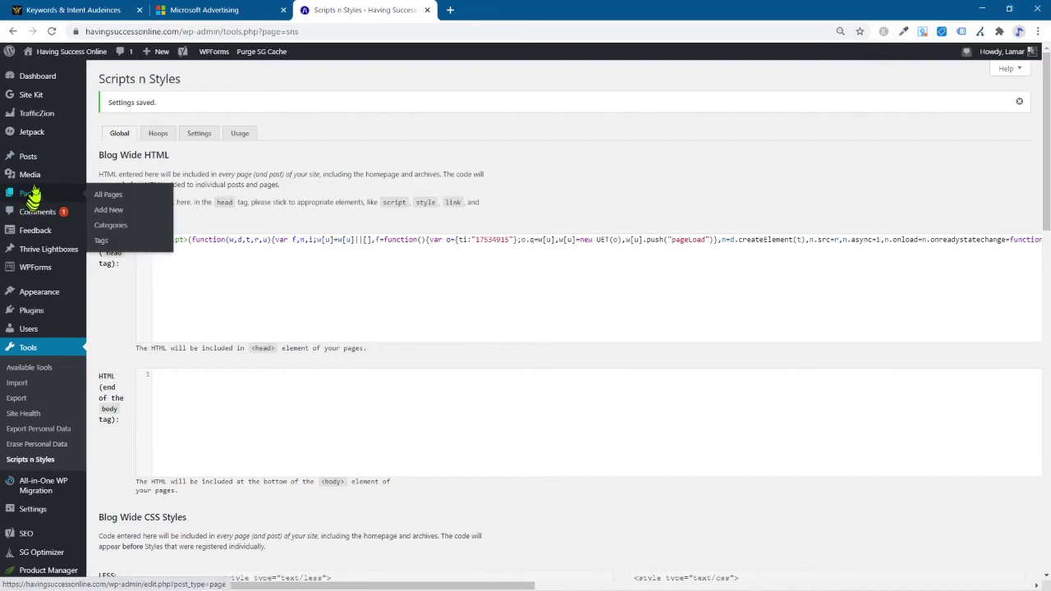
Step: Start an untitled blank post from Posts > Add New
mouse_move(32, 158)
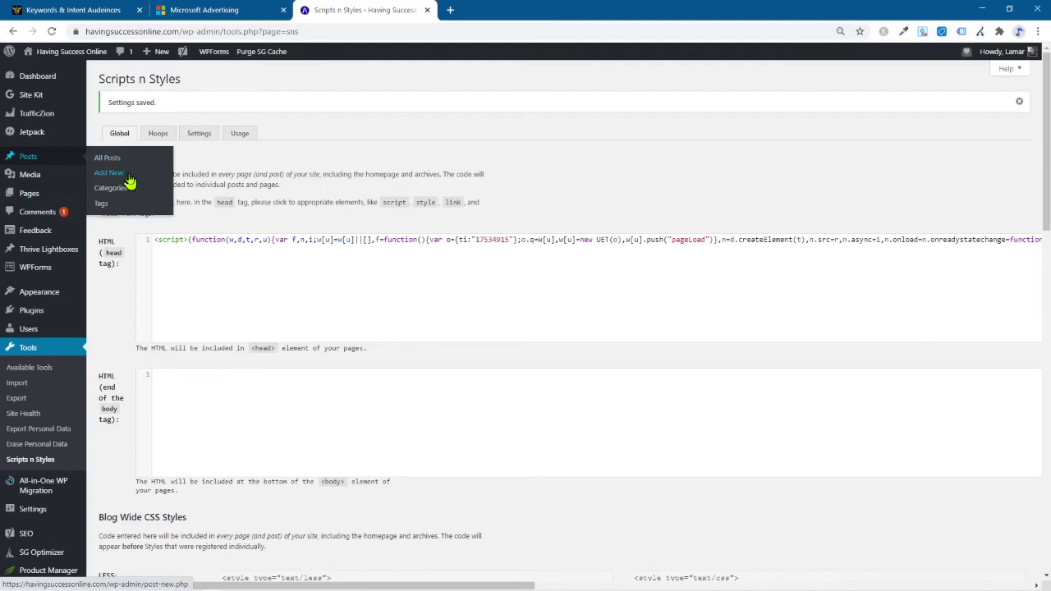
click(124, 176)
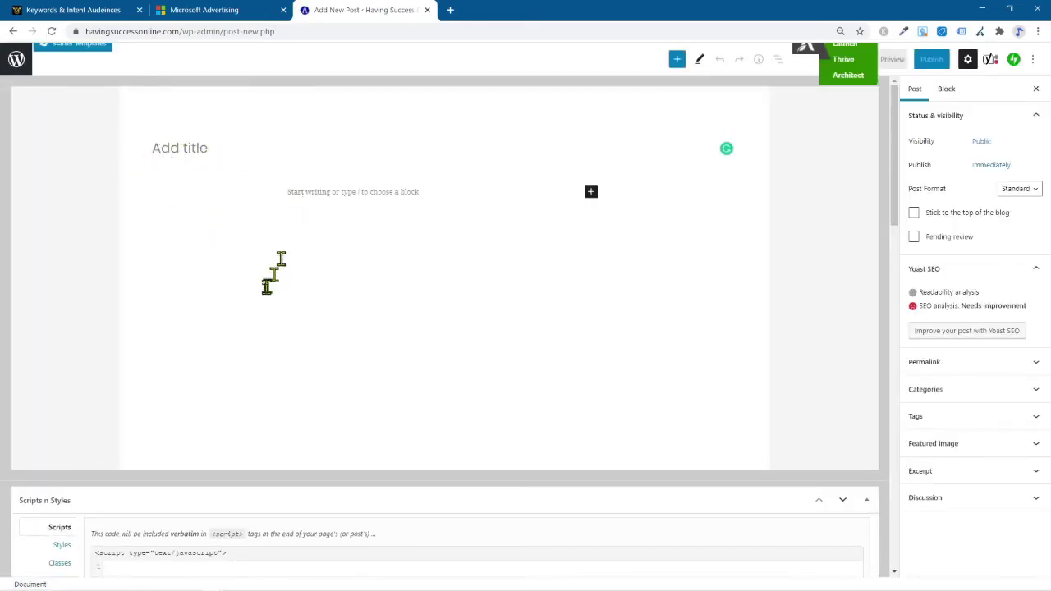
scroll(261, 281, down, 3)
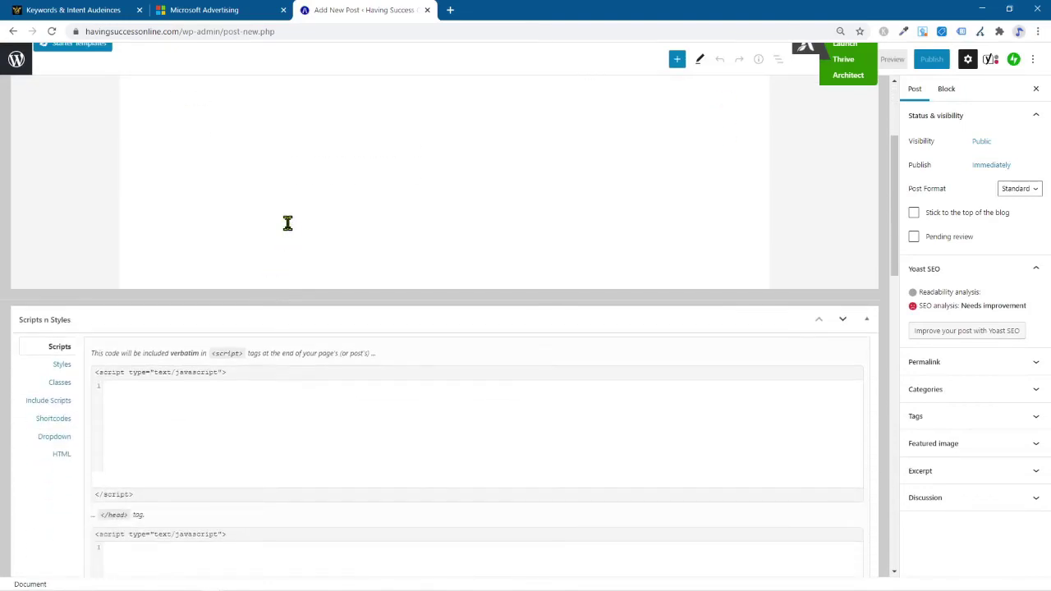
Step: Scroll to the post's Scripts n Styles box and bring up paste options in its head field
scroll(284, 227, down, 2)
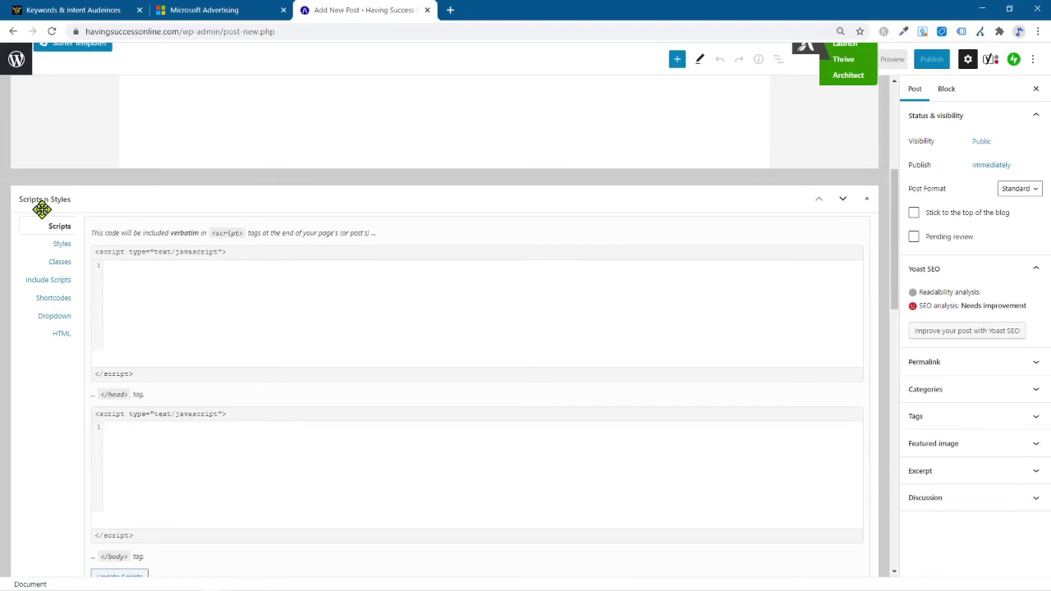
scroll(199, 230, down, 2)
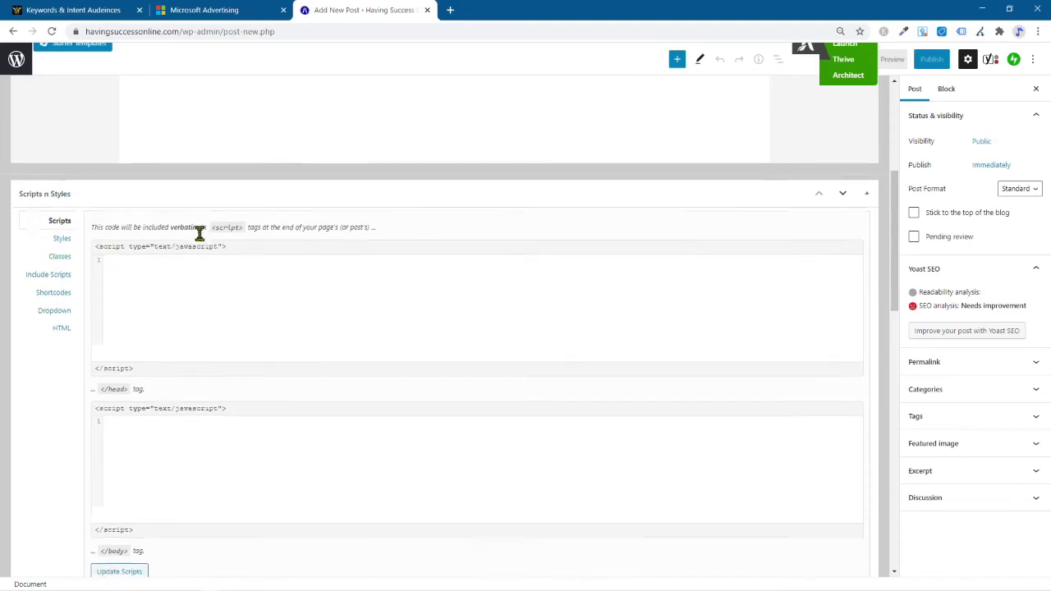
scroll(156, 250, up, 1)
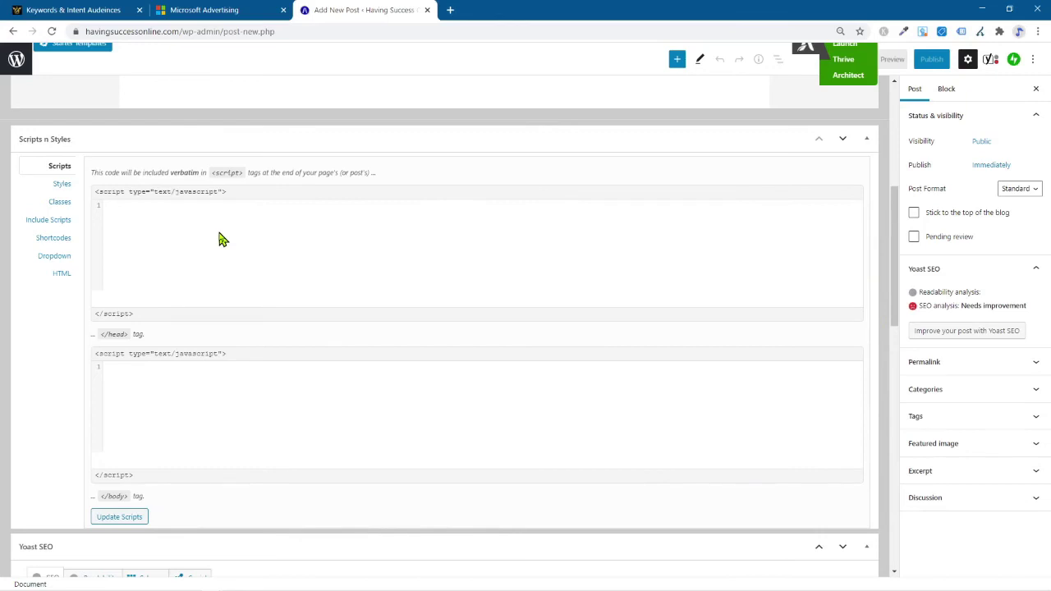
right_click(129, 218)
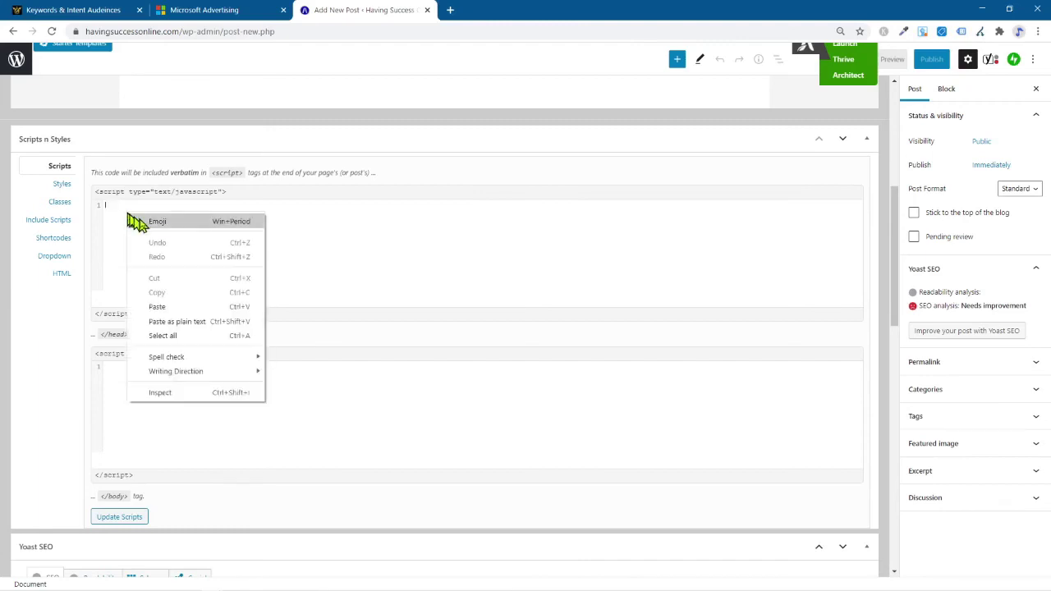
click(188, 307)
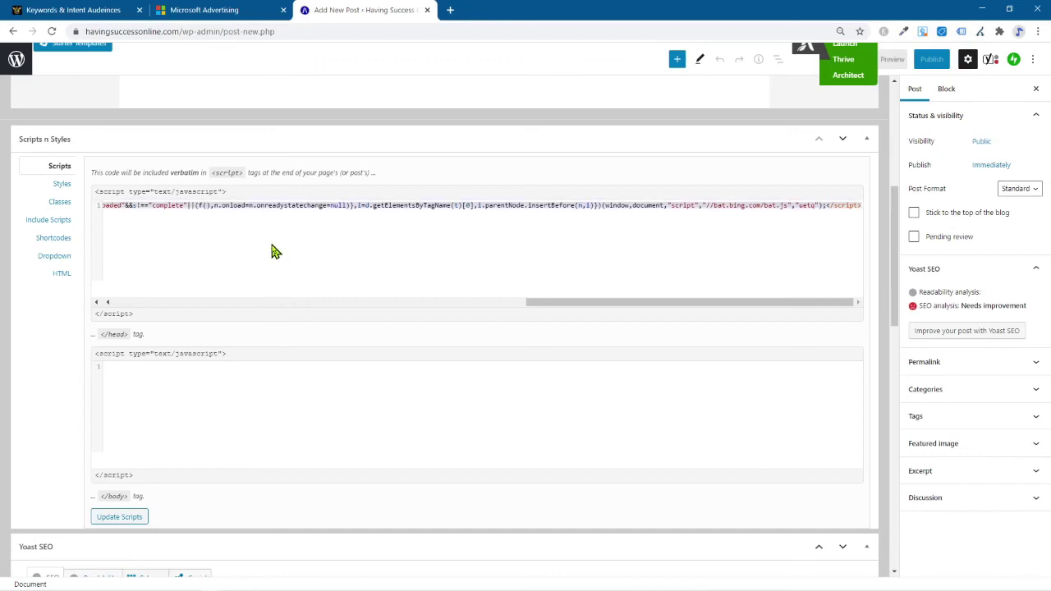
key(ctrl+a)
key(BackSpace)
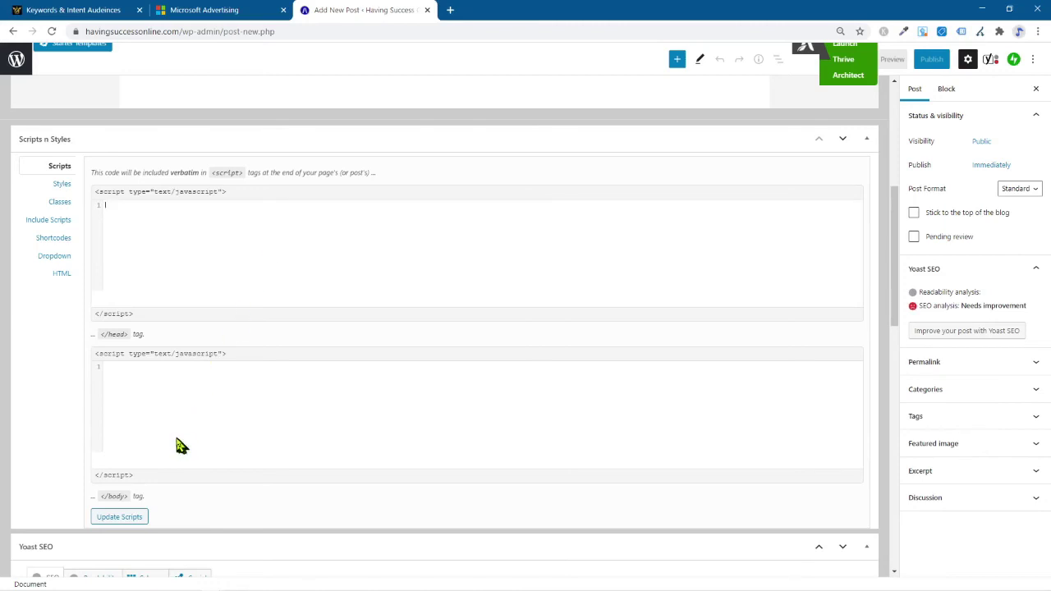
Step: Paste the Bing UET tracking script into the post's end-of-body (</body>) script field, leaving the head field empty
scroll(263, 291, down, 2)
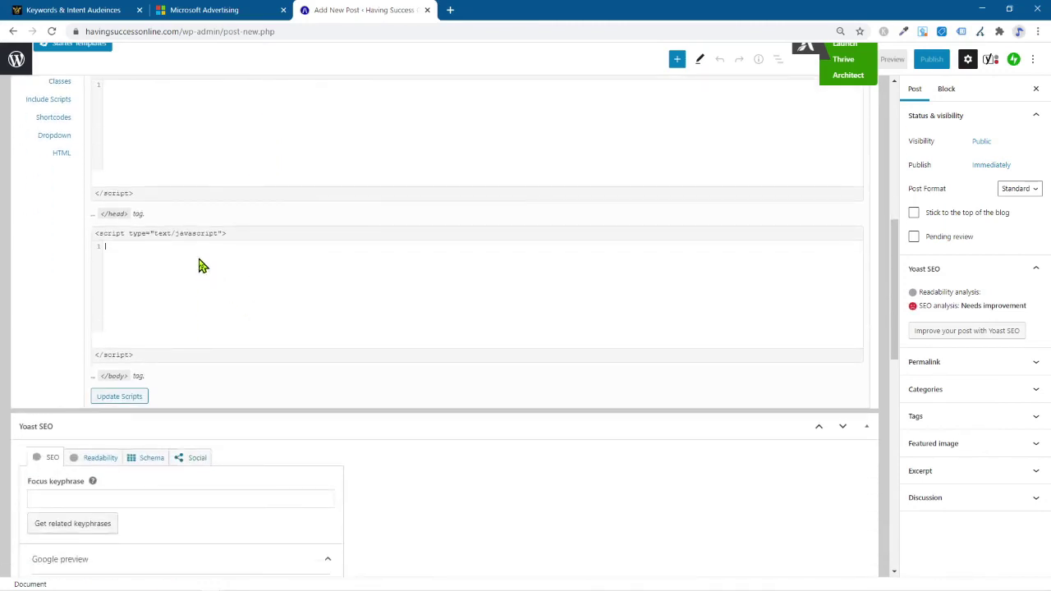
key(ctrl+v)
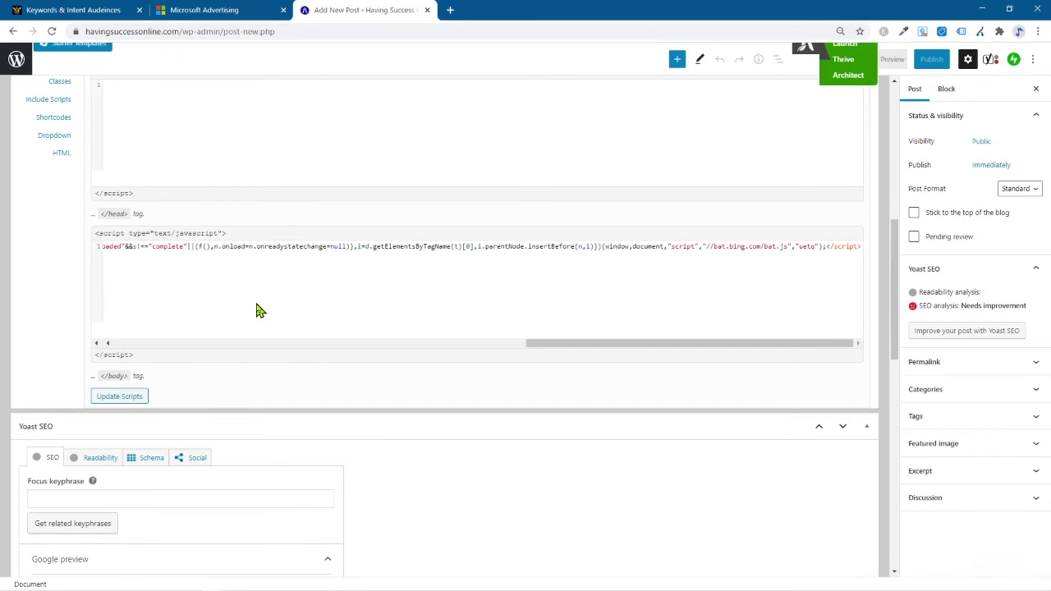
scroll(256, 306, up, 5)
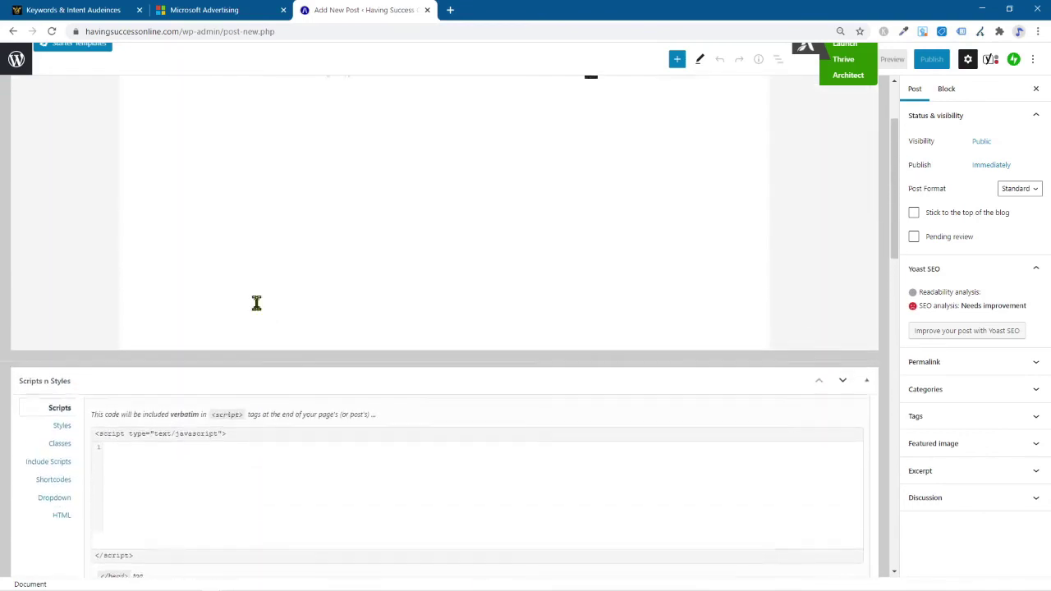
scroll(256, 304, up, 2)
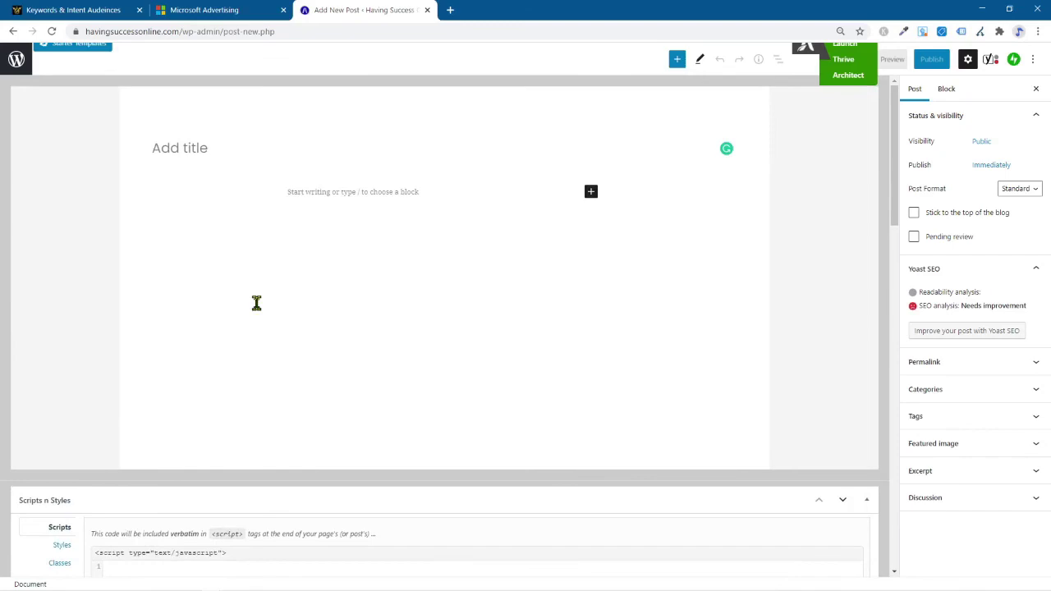